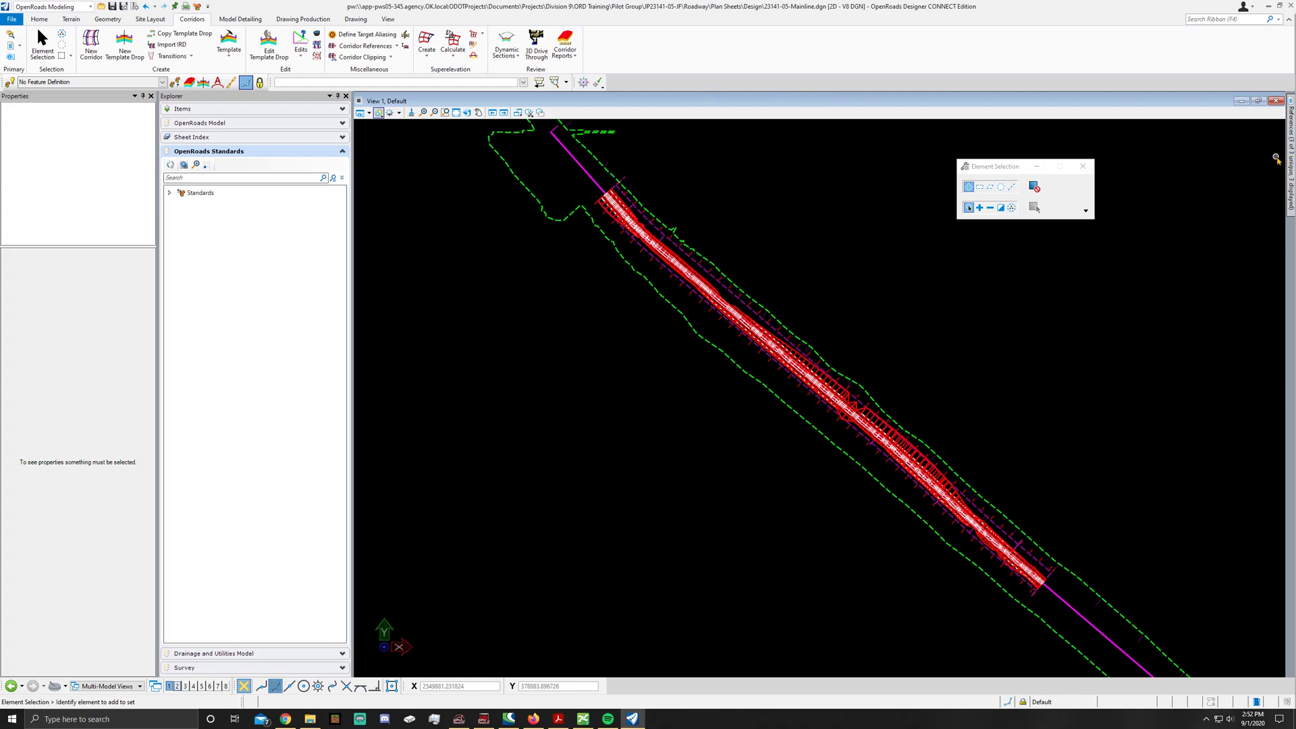
Attach 23141-05-Superelevation.dgn as a reference with Coincident - World orientation
left_click(1292, 159)
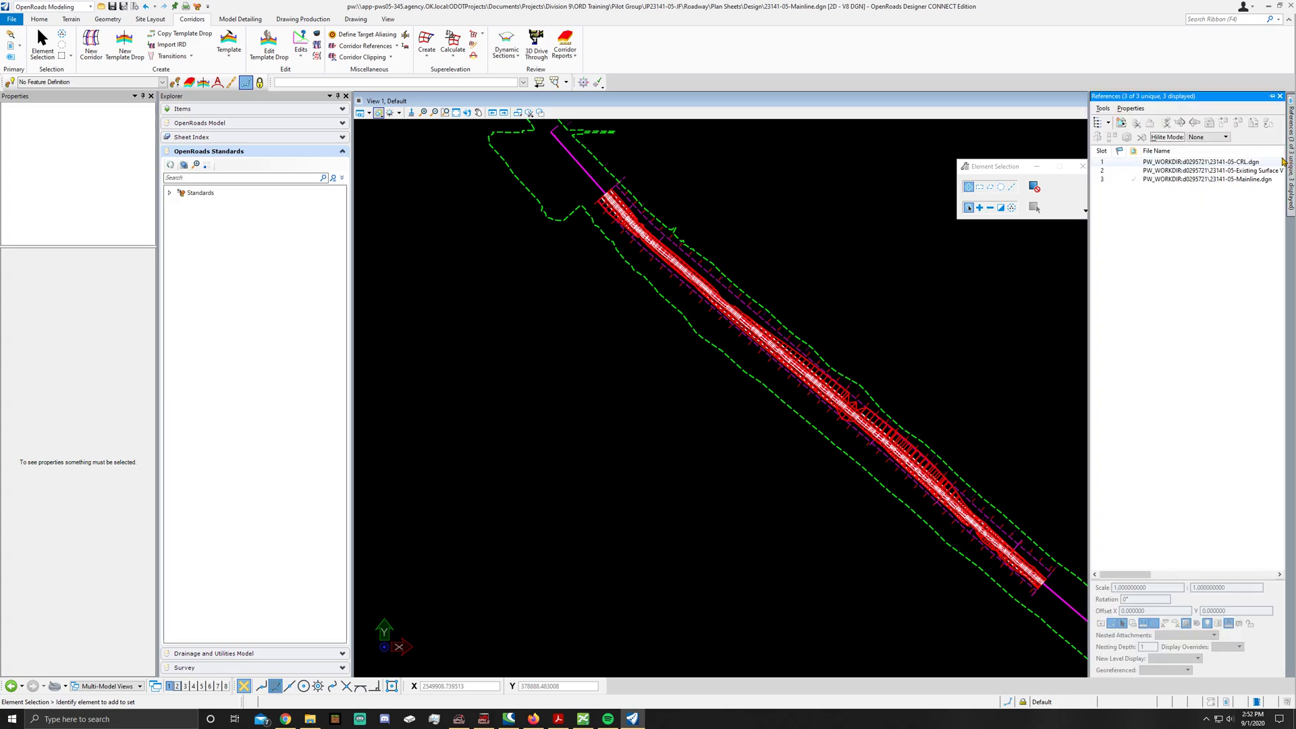
left_click(1104, 109)
left_click(1110, 122)
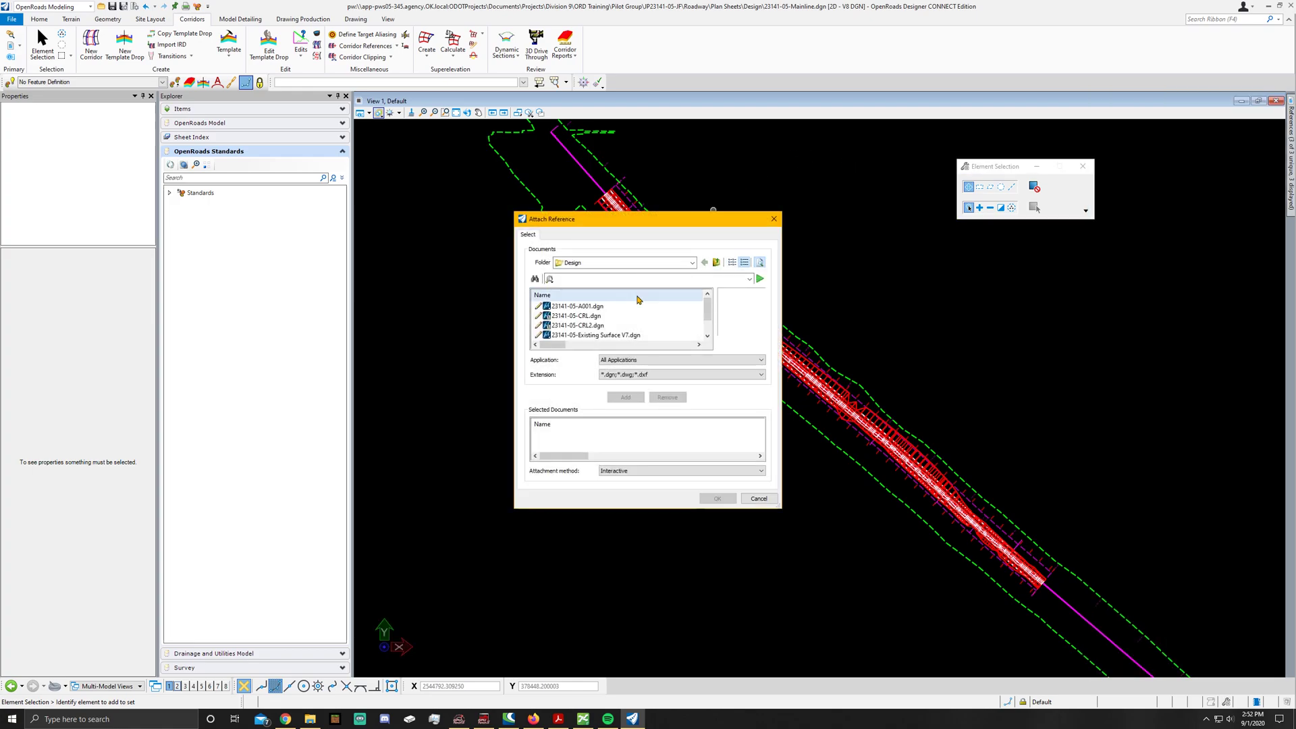
scroll(626, 306, "down", 1)
left_click(620, 336)
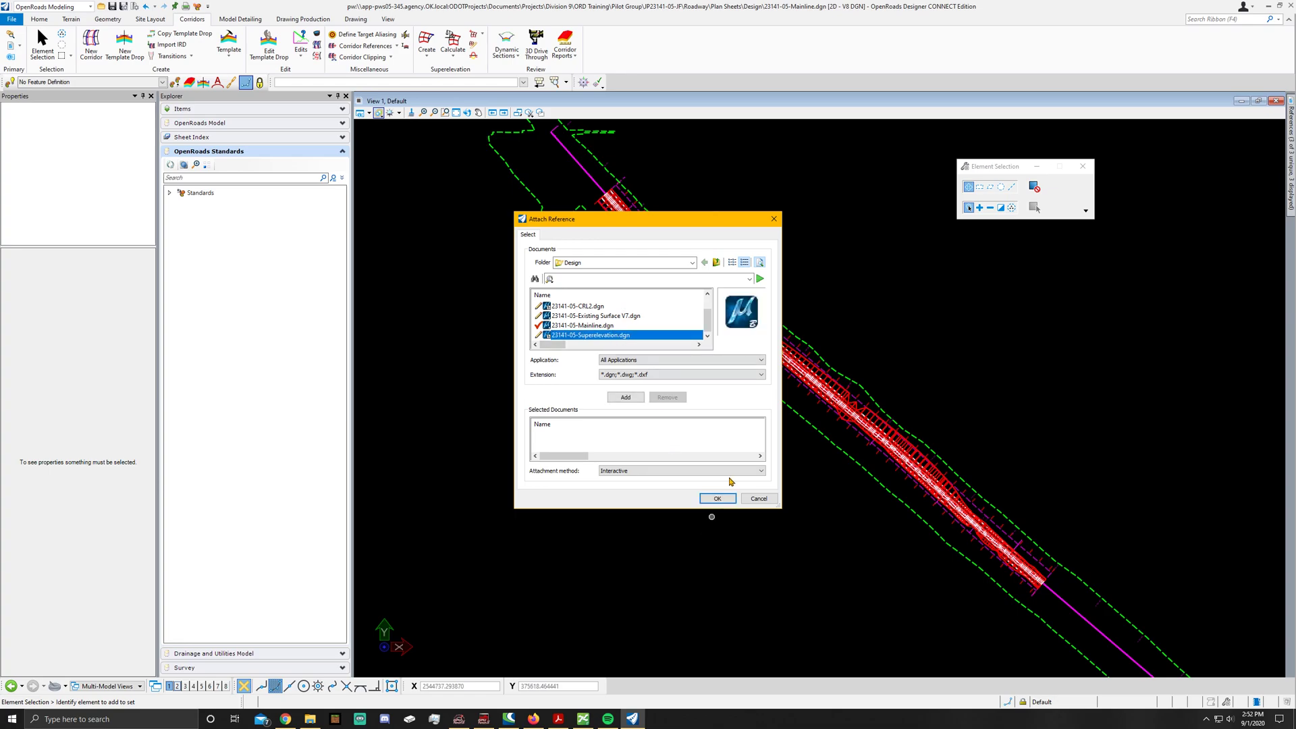
left_click(717, 498)
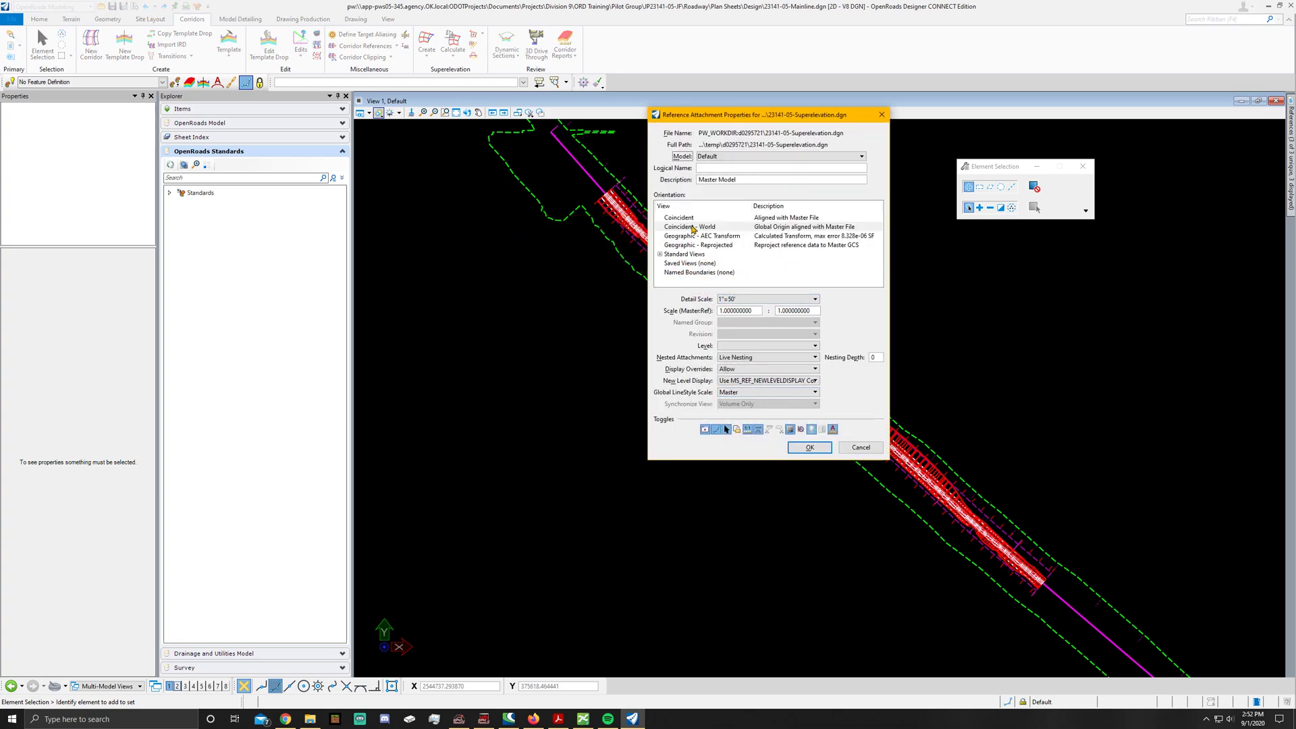
left_click(694, 228)
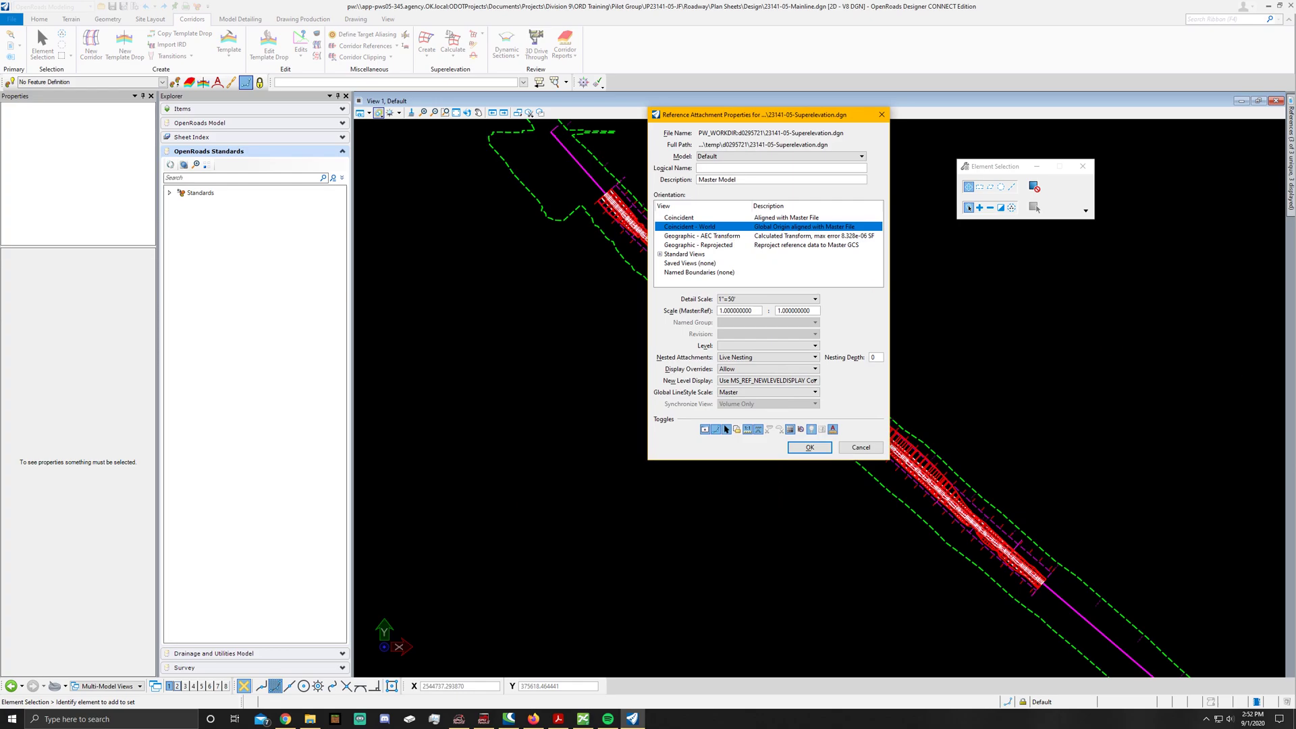
left_click(810, 447)
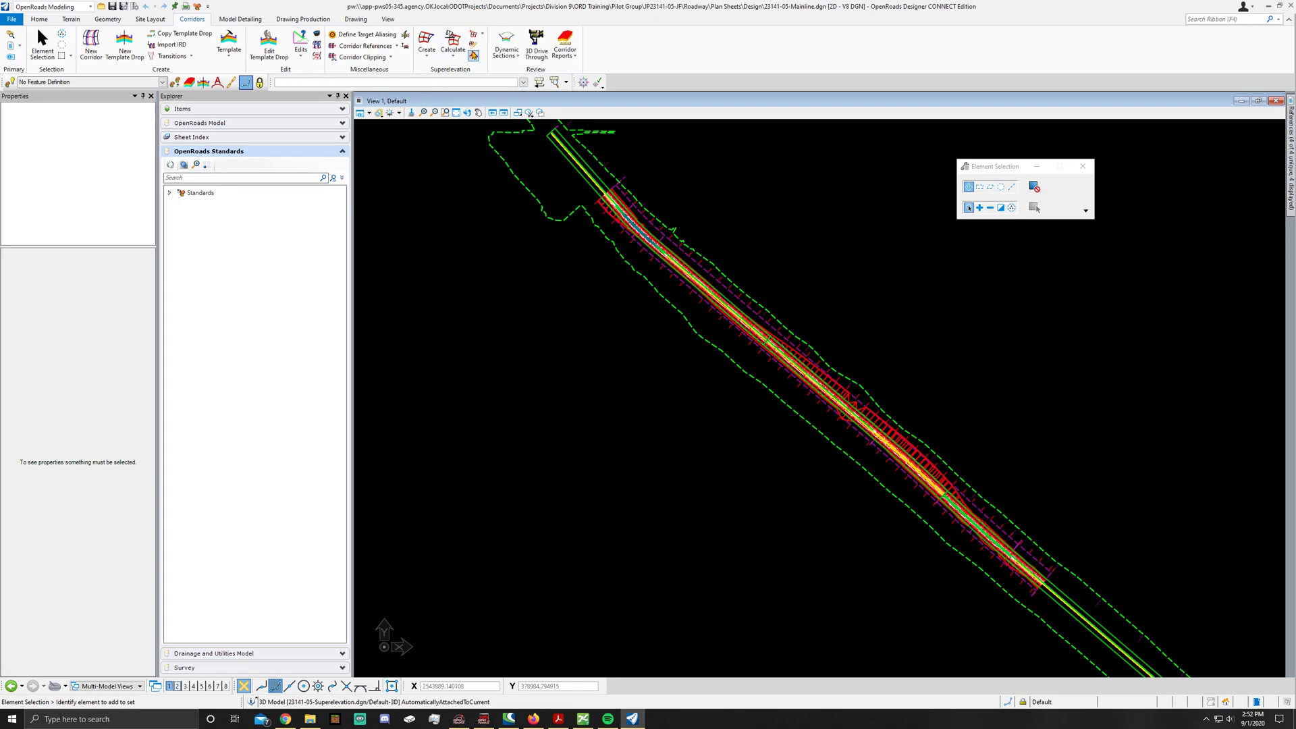
Start Assign To Corridor, select the superelevation section, and reset to finish choosing sections
left_click(452, 55)
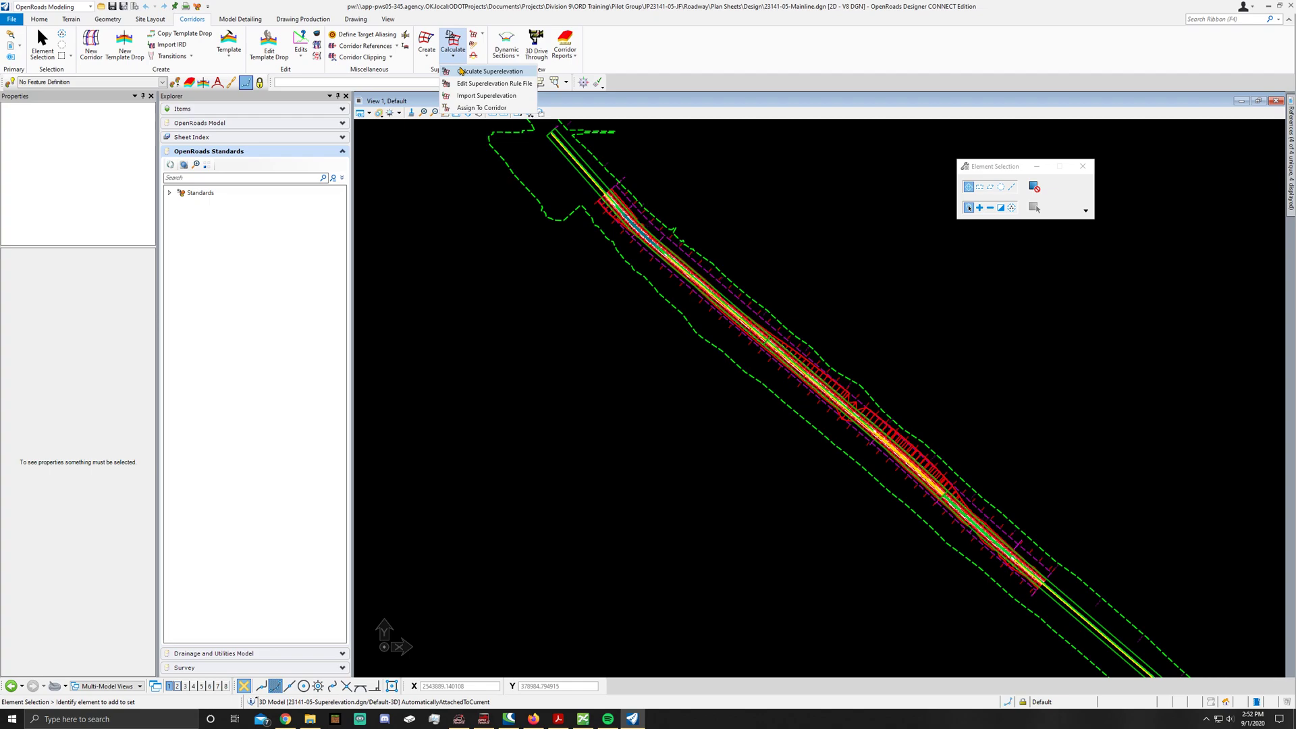
left_click(466, 108)
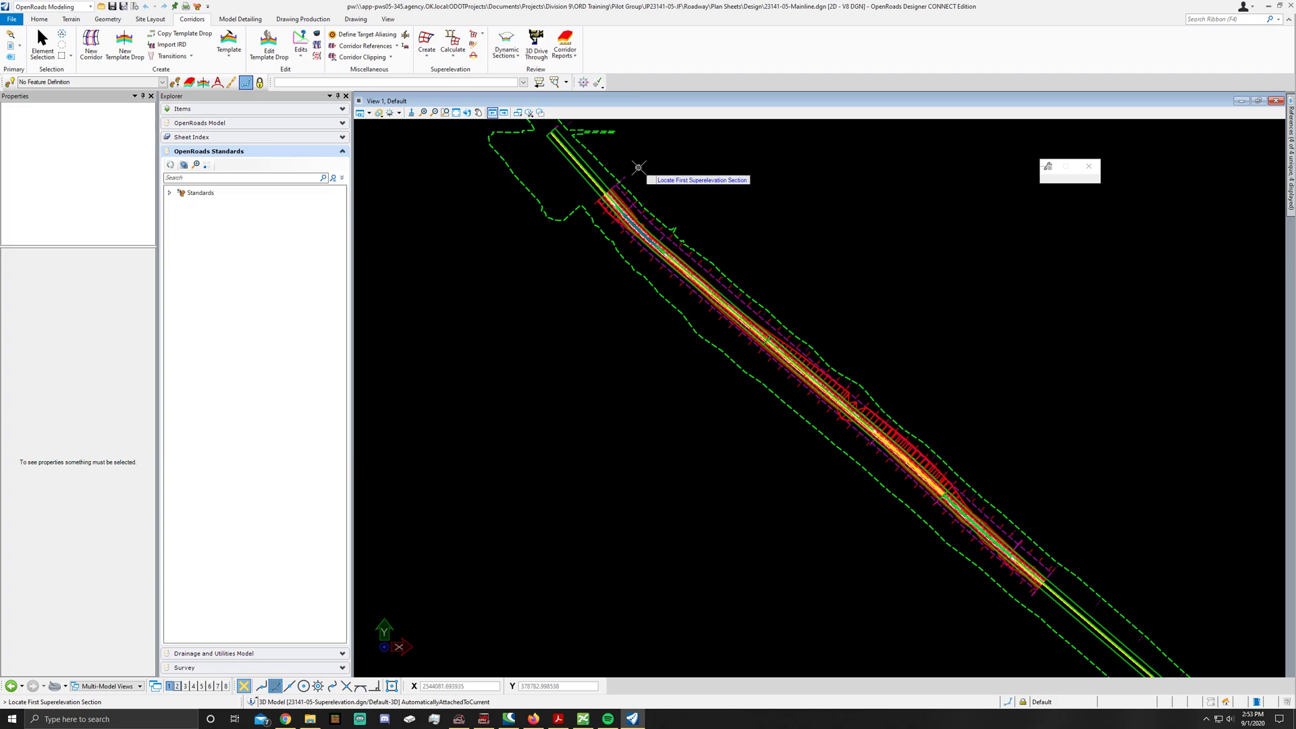
scroll(612, 183, "up", 3)
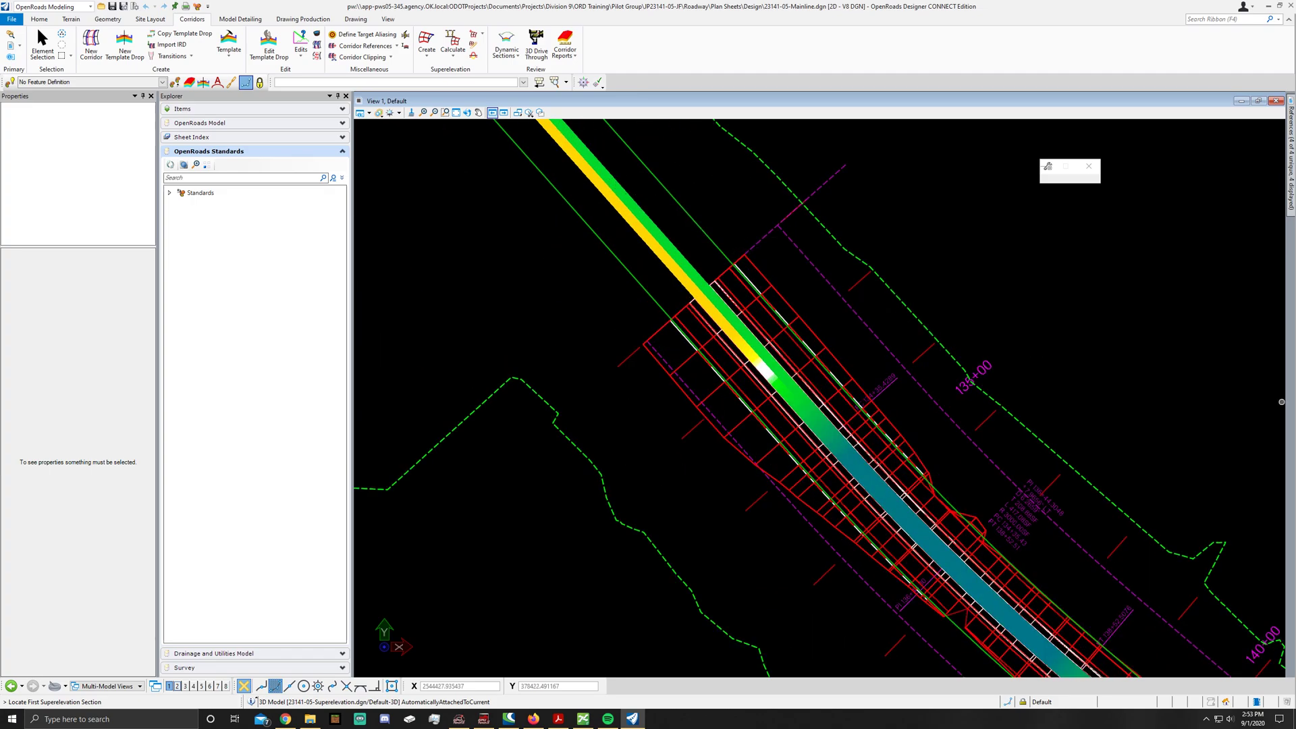
left_click(682, 210)
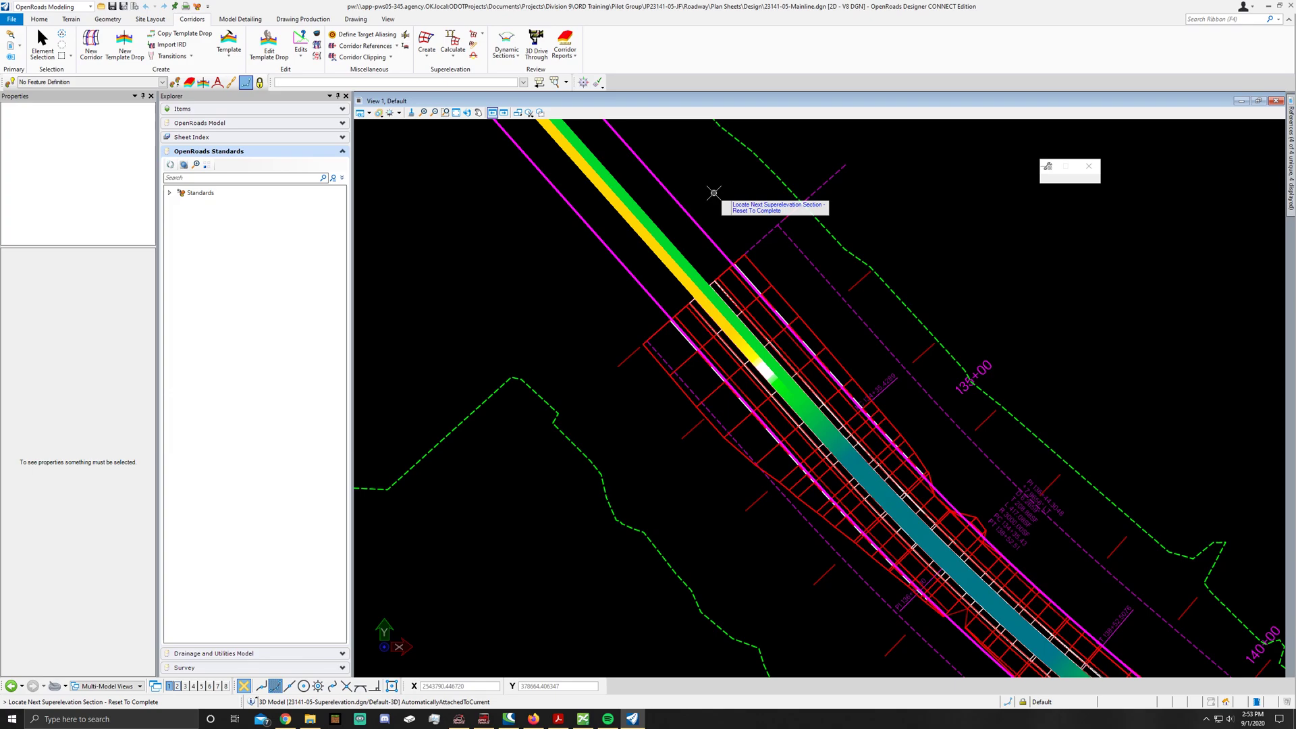
right_click(714, 193)
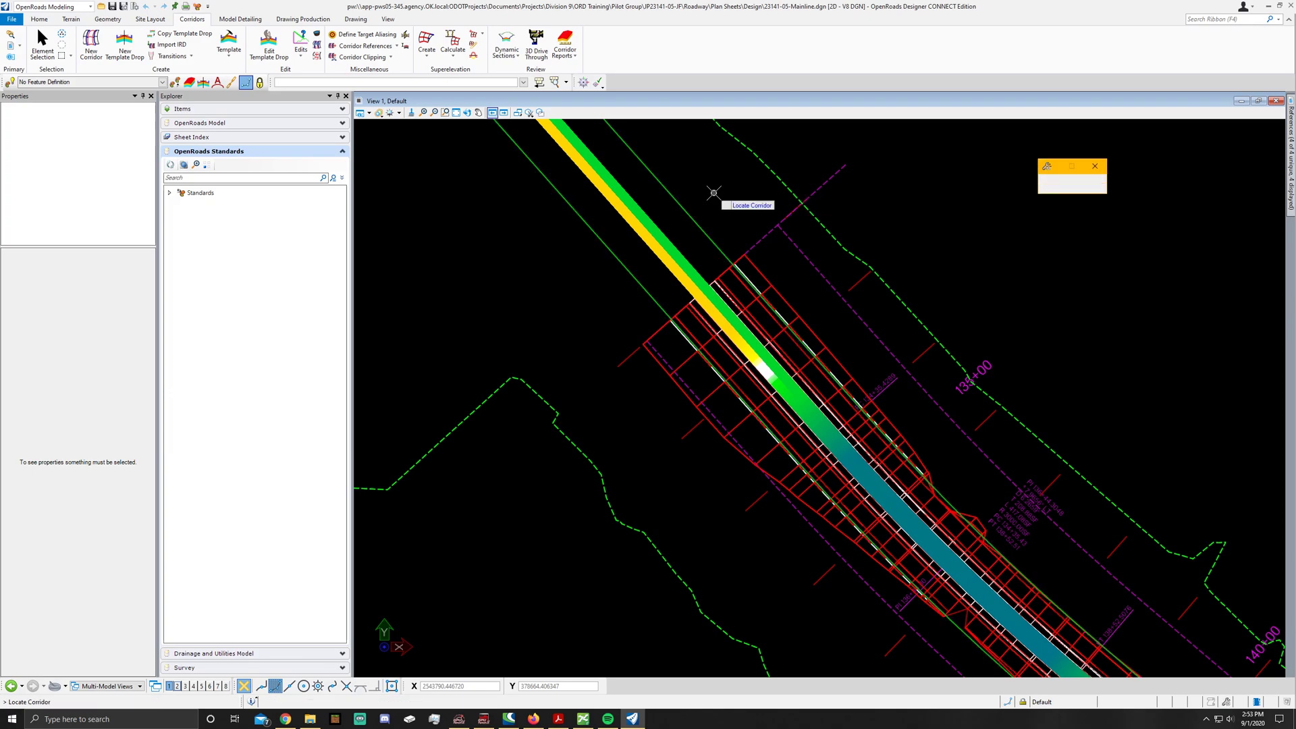
Select the Mainline corridor to bring up the Lane LT and Lane RT superelevation assignments
left_click(752, 264)
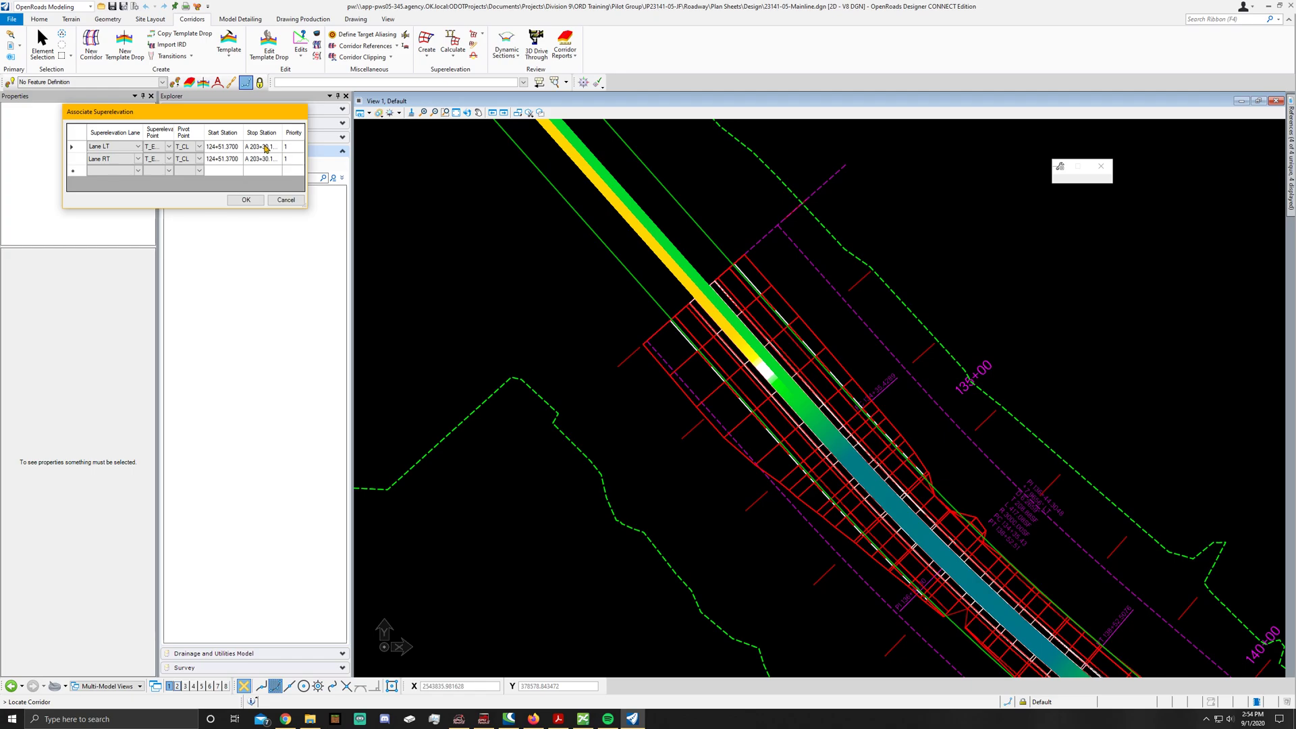
Accept the Lane LT/RT assignments and zoom along the reprocessed corridor near station 140+00
left_click(247, 201)
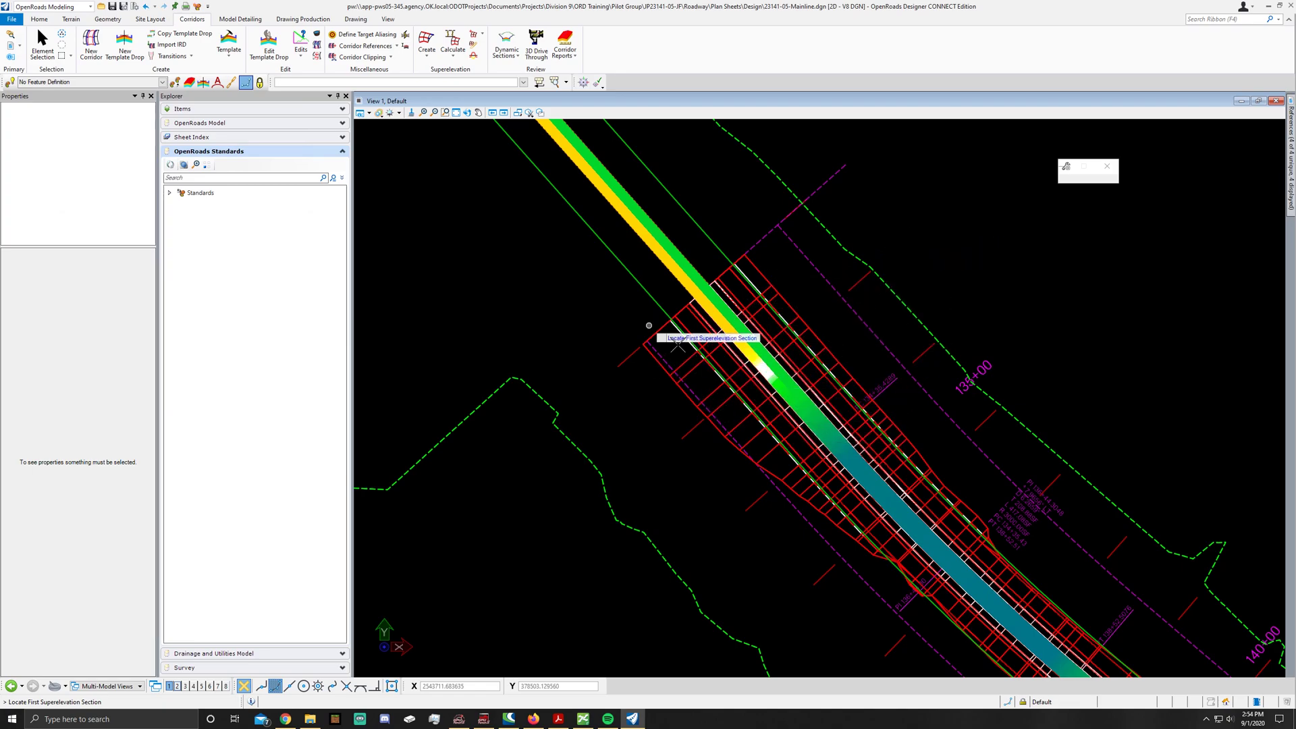
scroll(581, 196, "down", 2)
scroll(635, 211, "down", 1)
scroll(675, 298, "down", 2)
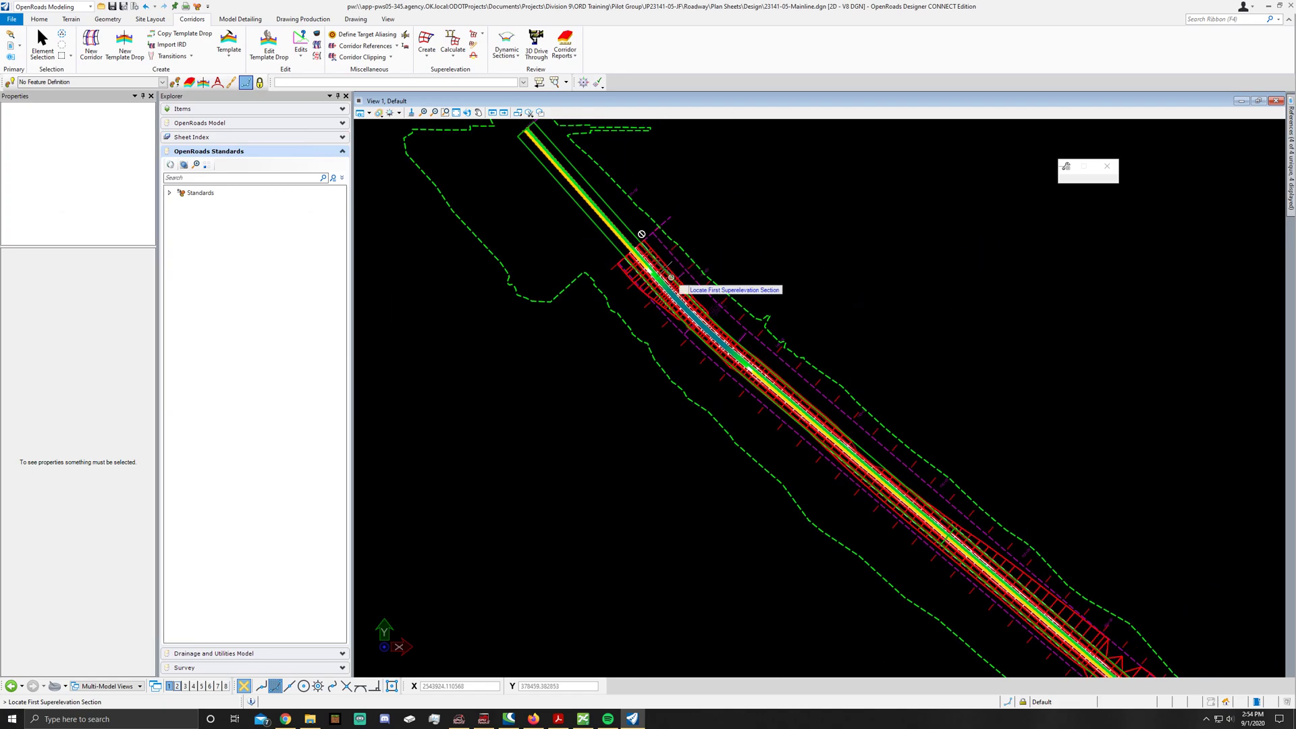
scroll(755, 419, "up", 1)
scroll(749, 370, "up", 3)
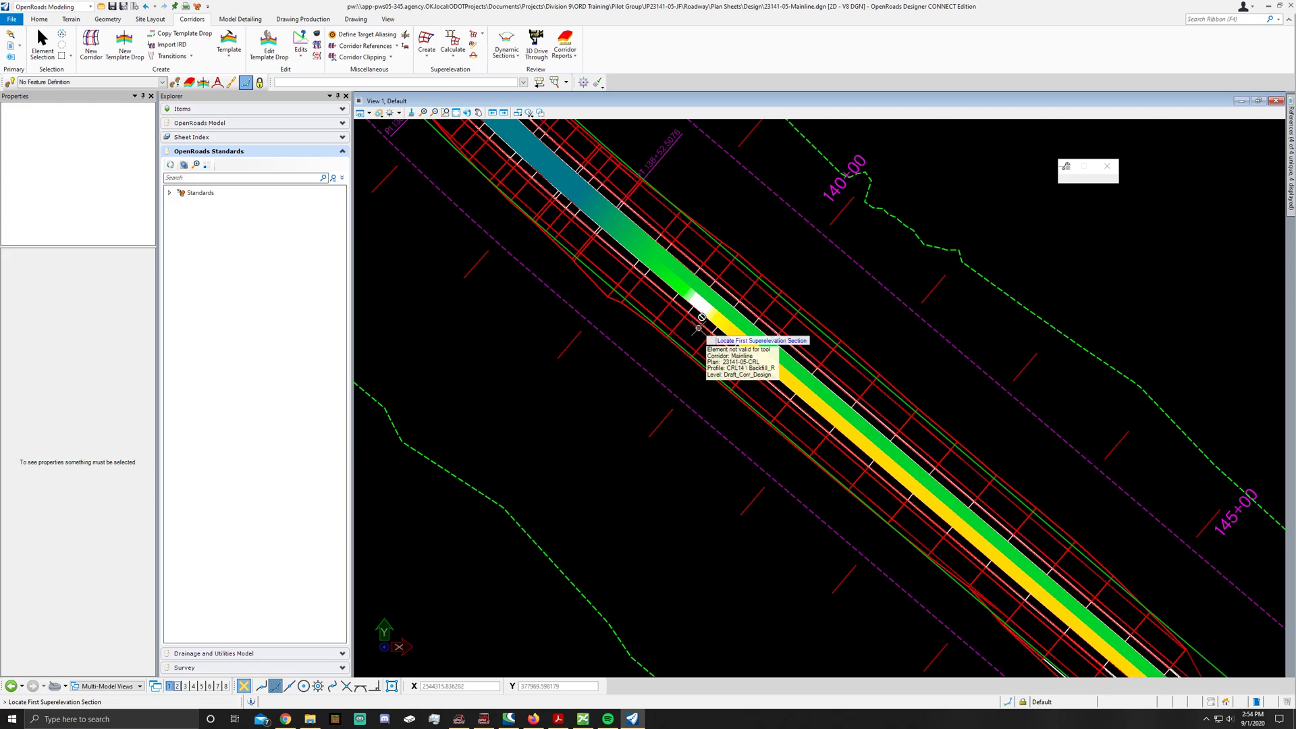
Switch the window to the 2 Views Plan/3D layout
right_click(773, 251)
mouse_move(862, 261)
left_click(901, 267)
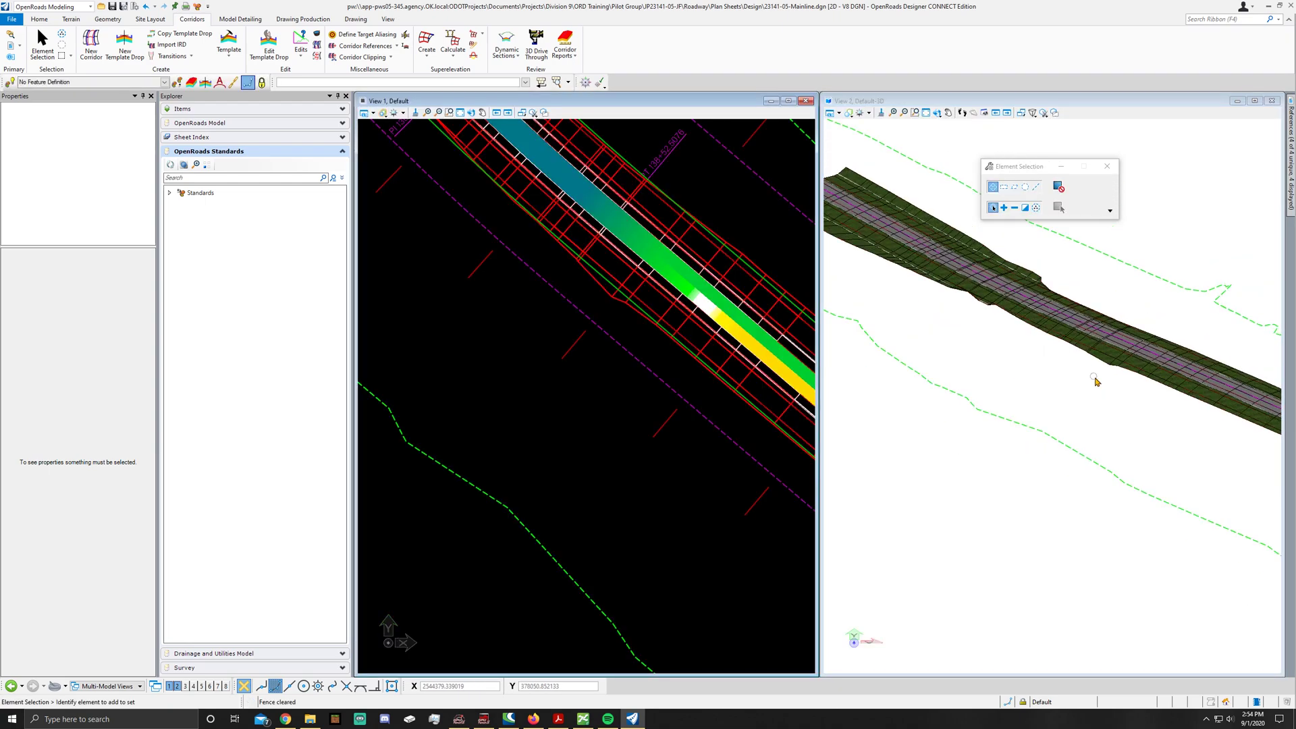
Rotate and fit the 3D view to inspect the superelevated corridor model
left_click(937, 113)
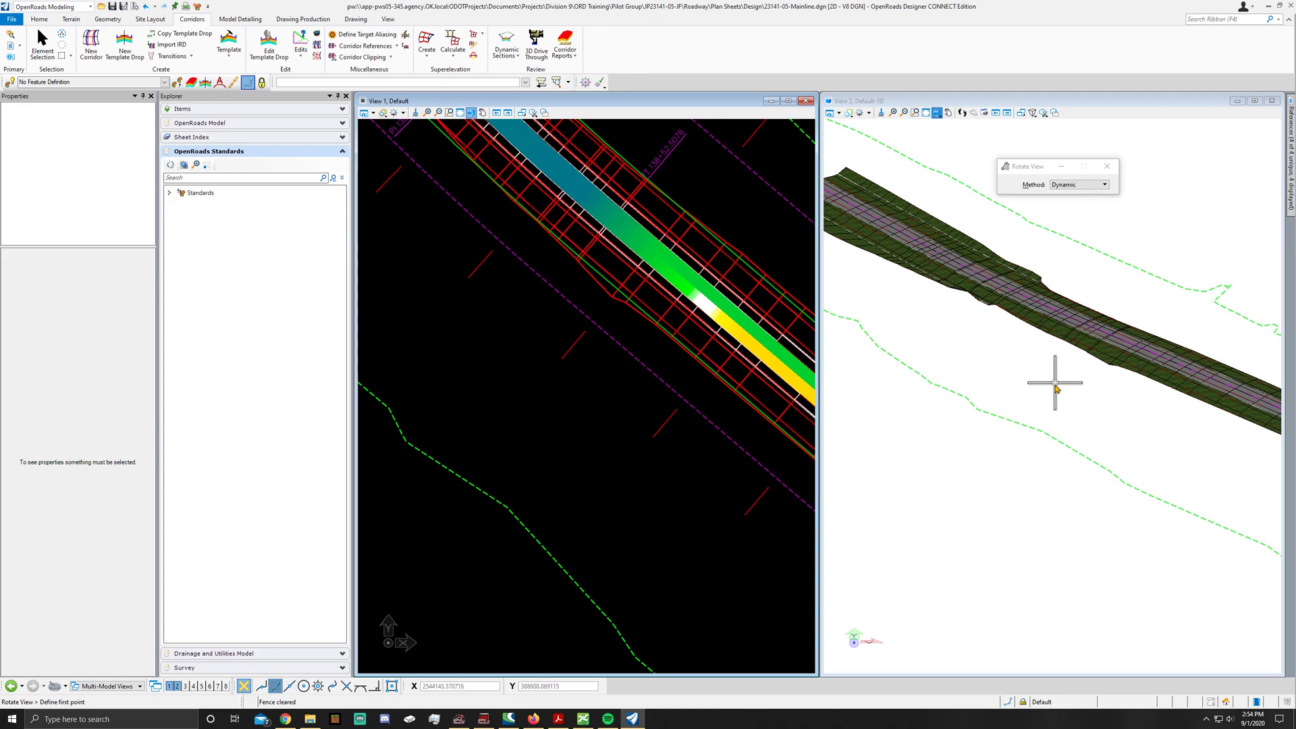
left_click(1064, 319)
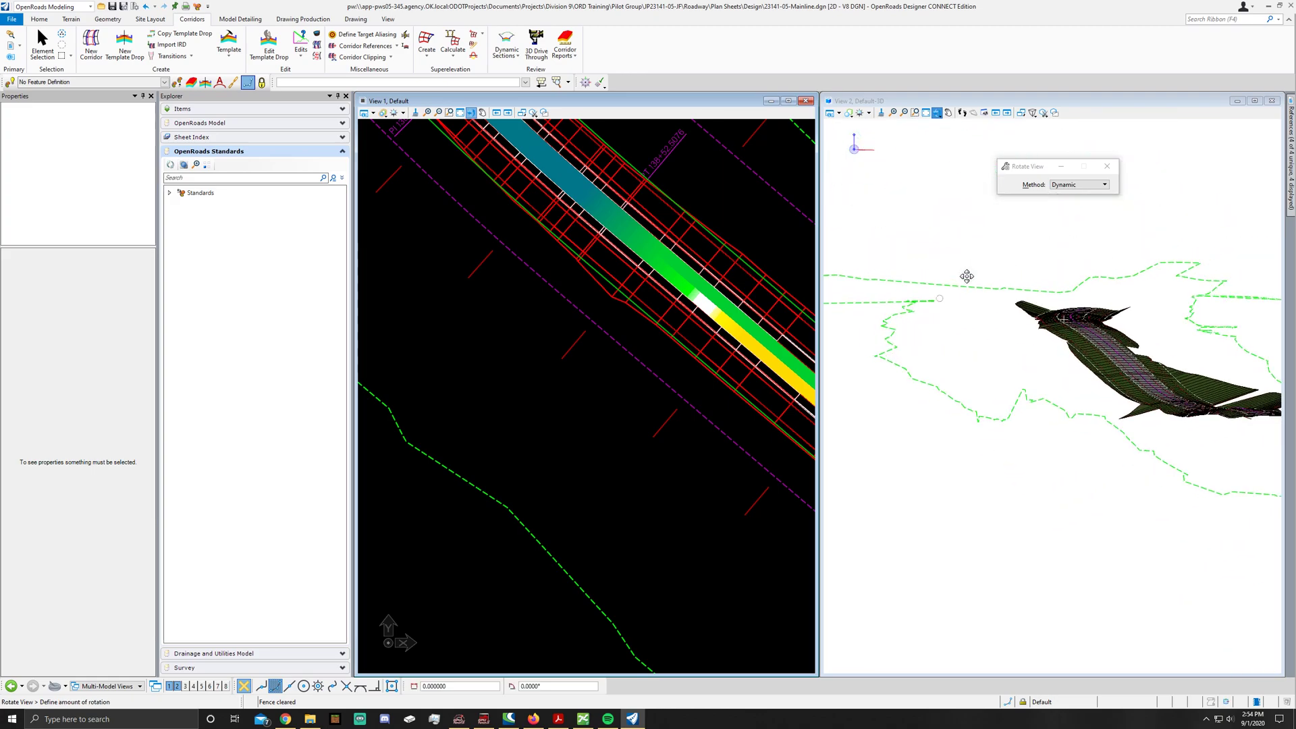
left_click(959, 273)
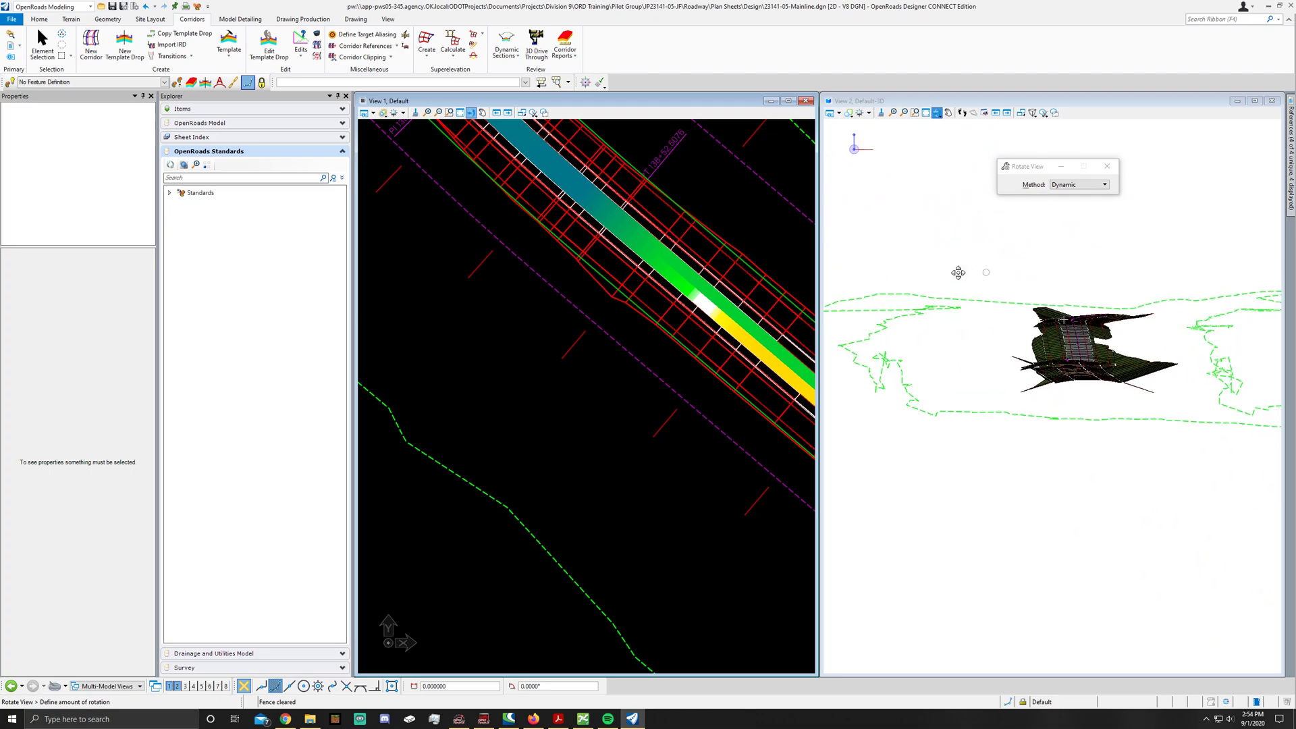
scroll(1080, 327, "up", 5)
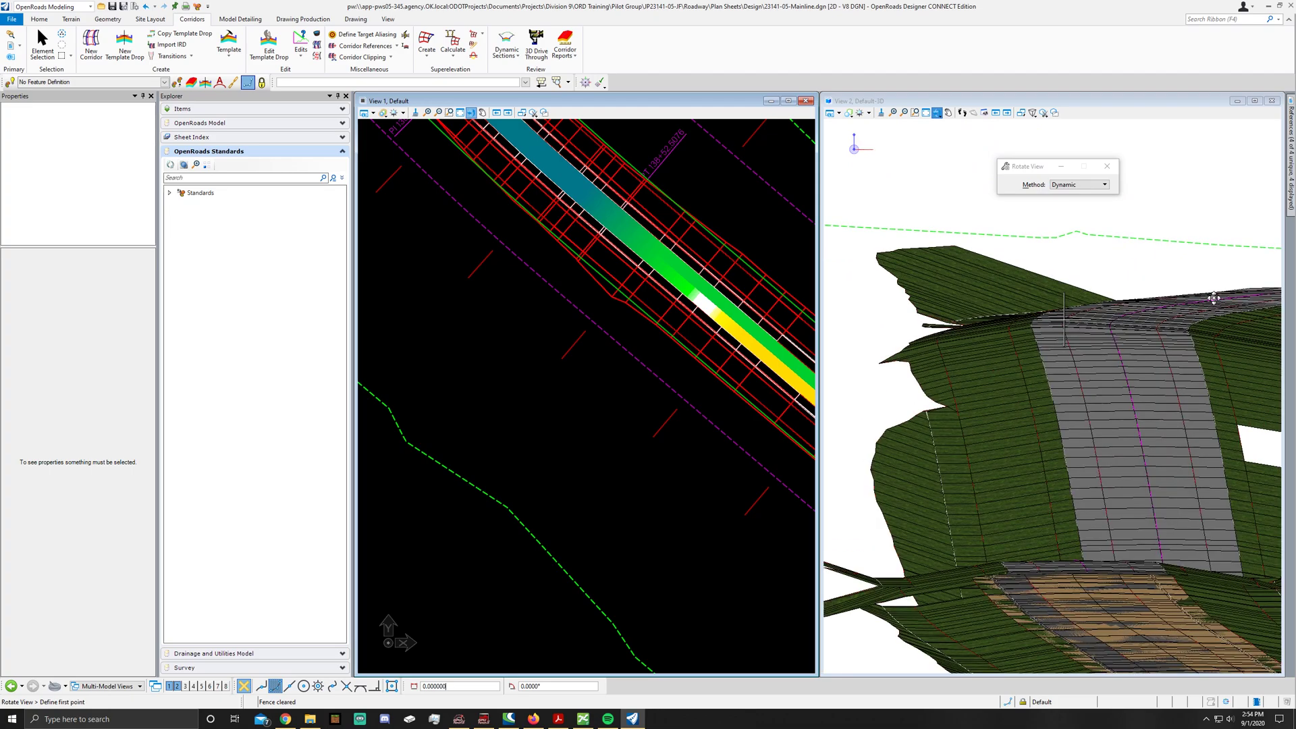
left_click(926, 113)
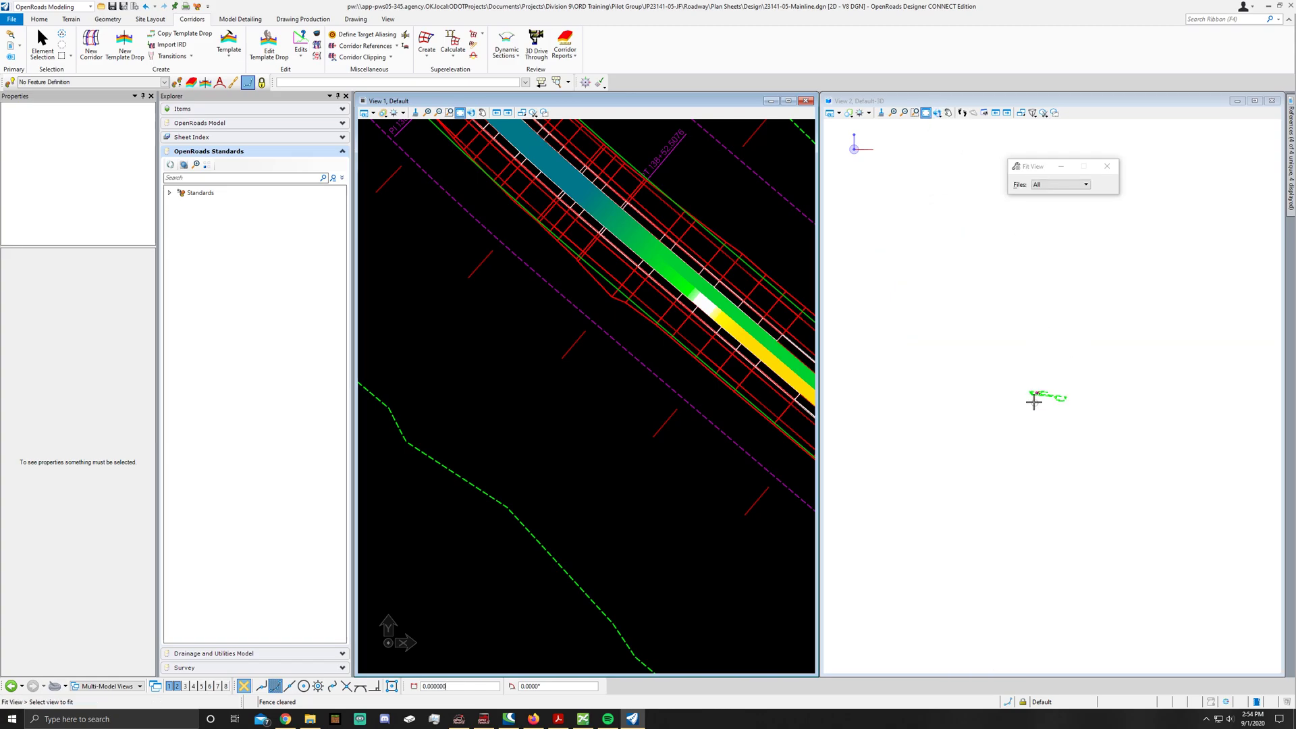
left_click(938, 113)
left_click(999, 357)
left_click(981, 396)
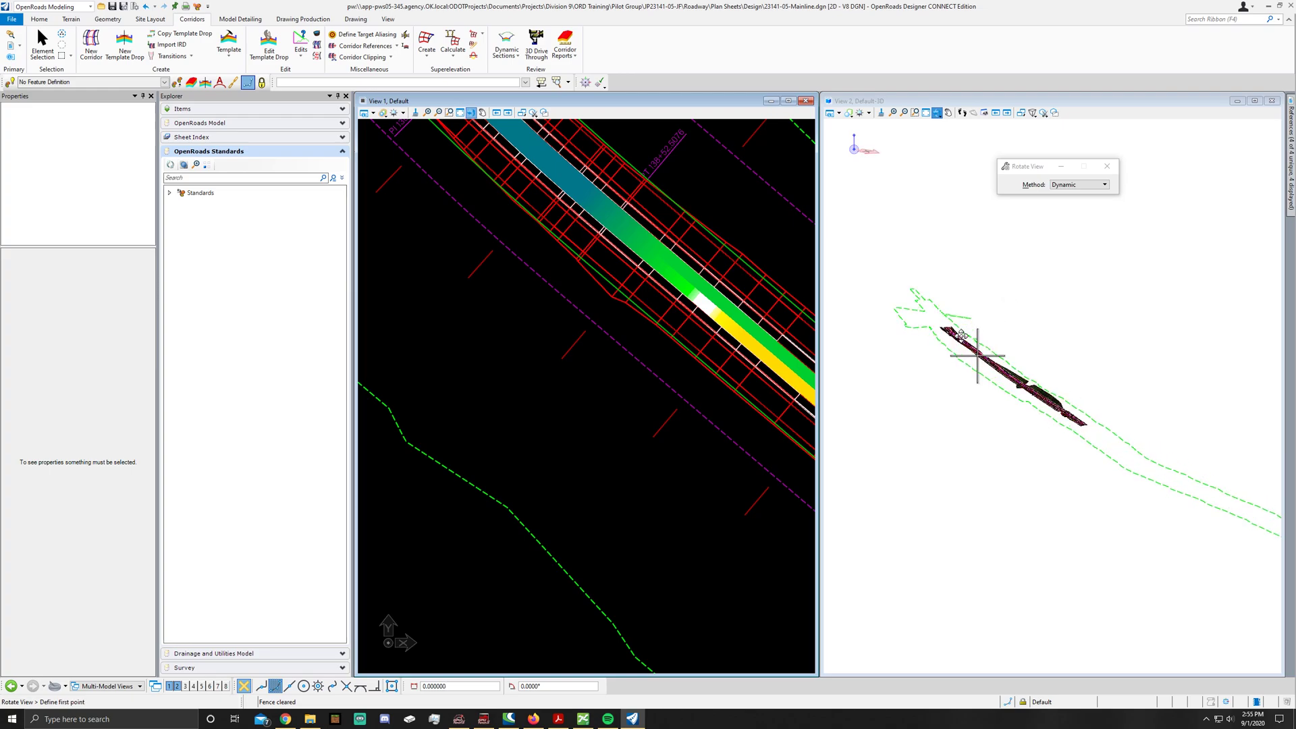
right_click(714, 190)
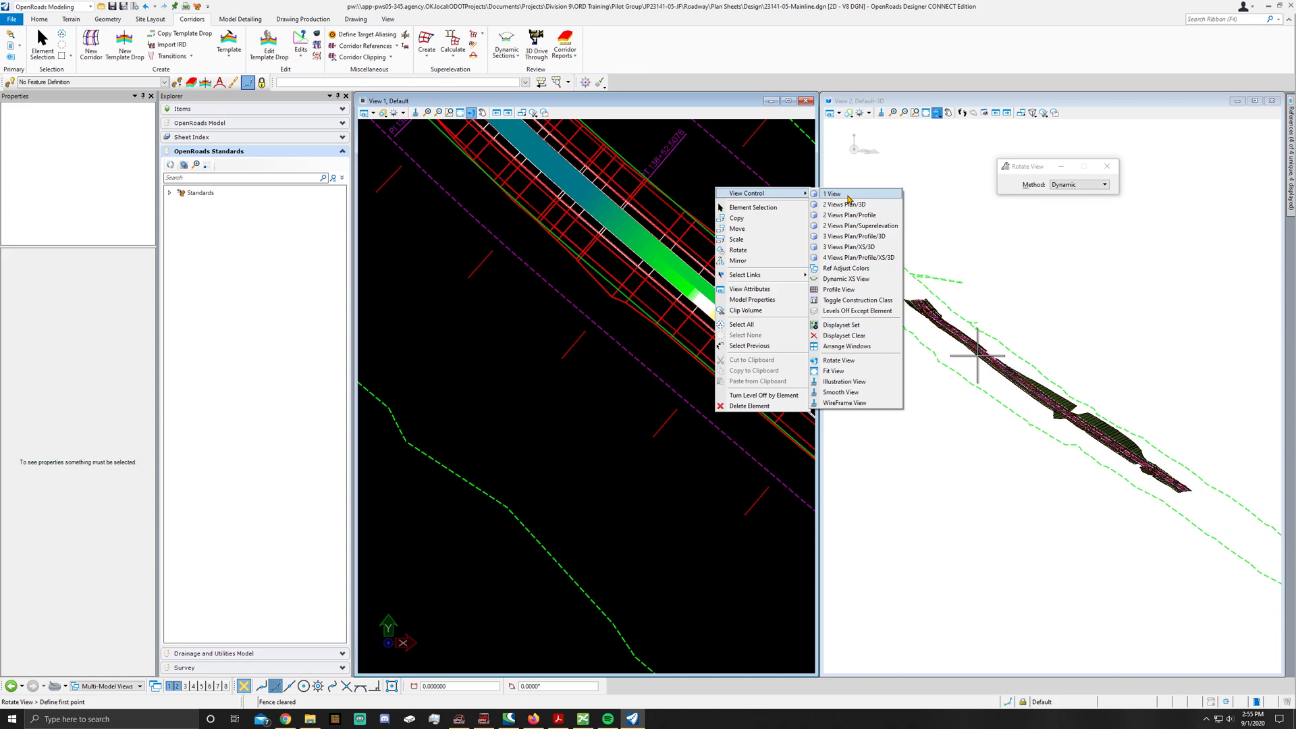
Go back to a single plan view and zoom out to the whole mainline corridor
left_click(834, 194)
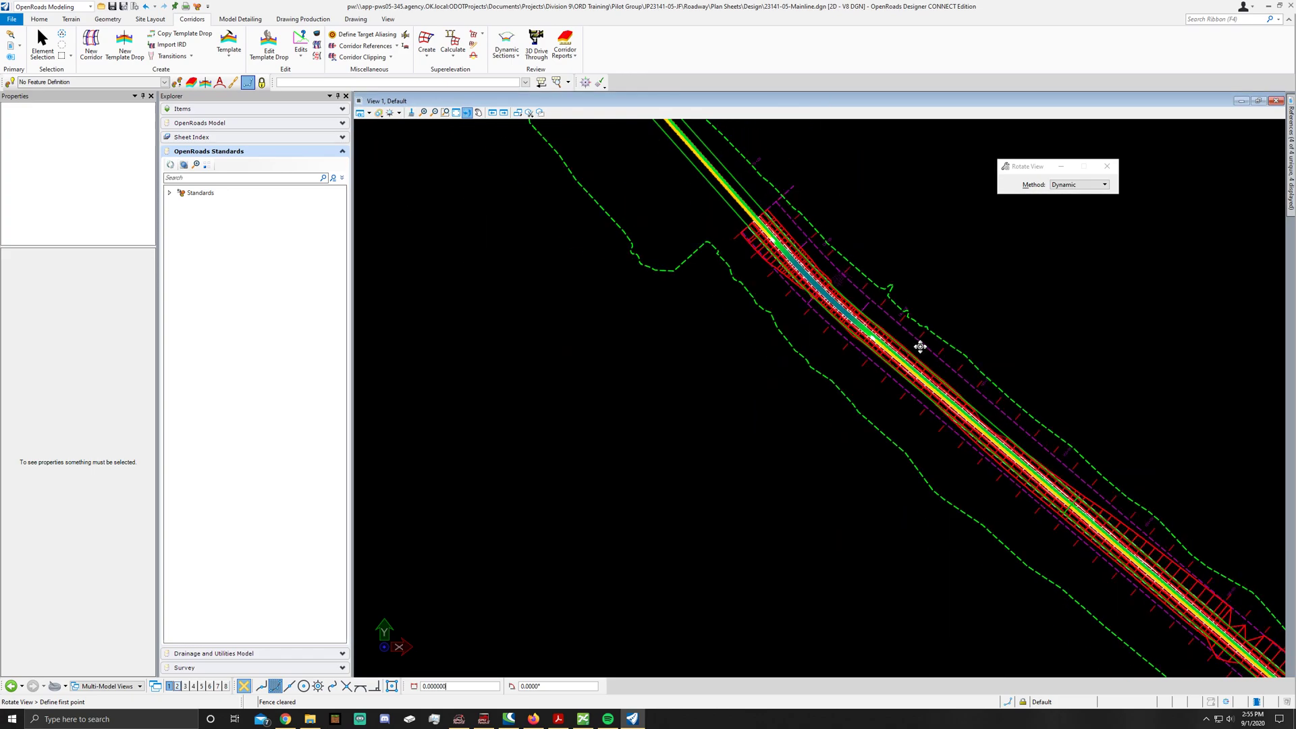
scroll(919, 344, "down", 1)
scroll(810, 304, "down", 1)
scroll(567, 243, "down", 1)
scroll(557, 226, "down", 1)
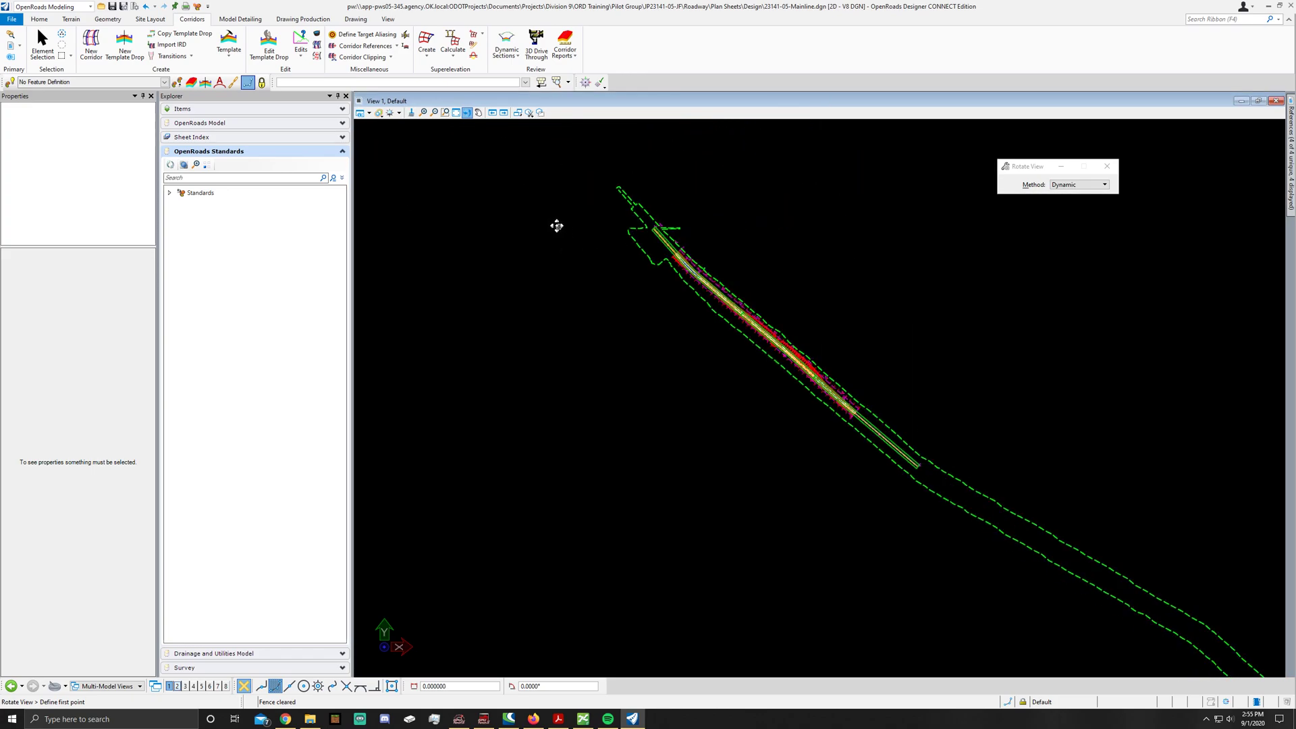